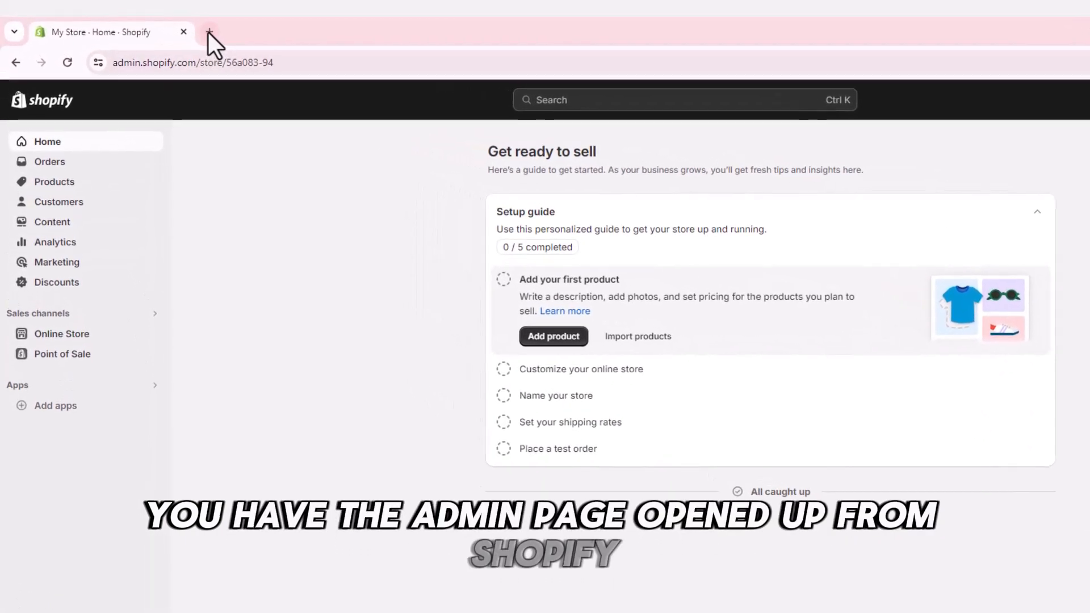
Open the godaddy.com website in a new browser tab
left_click(209, 32)
type("Godad")
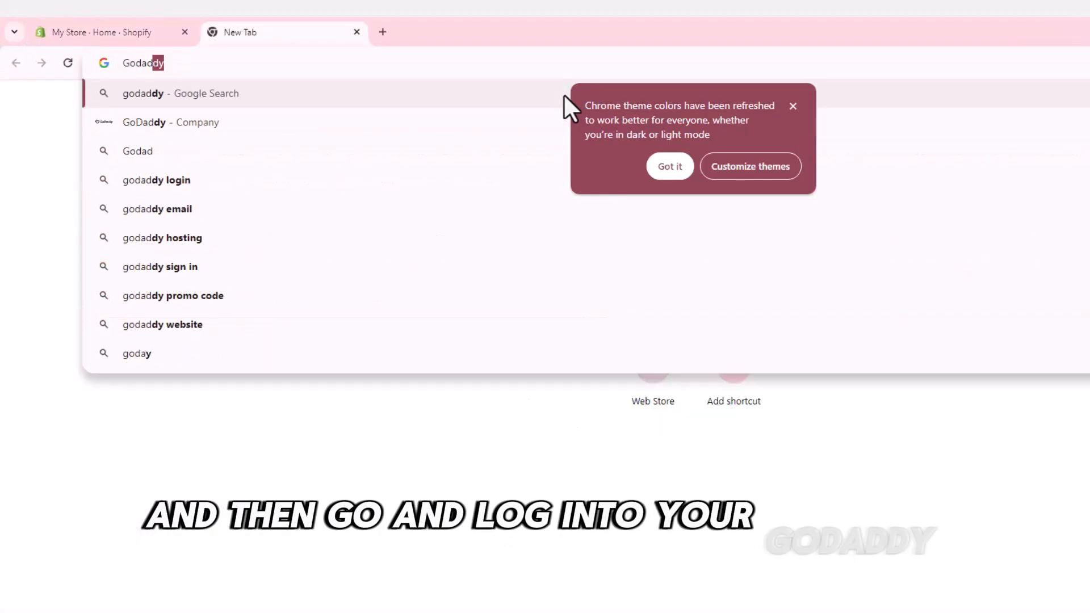
type("dy.com")
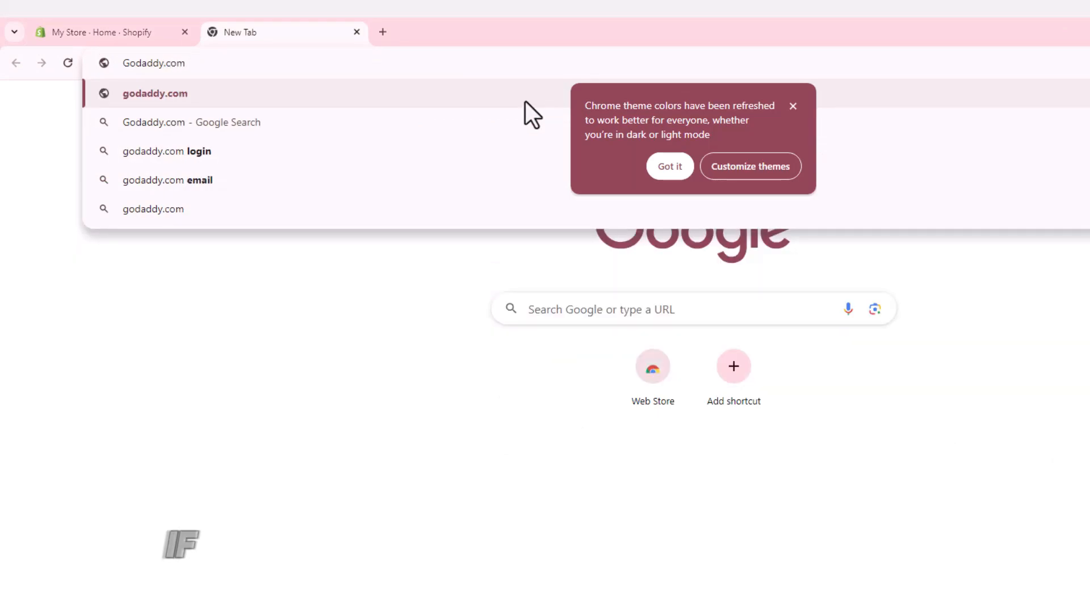
key("Return")
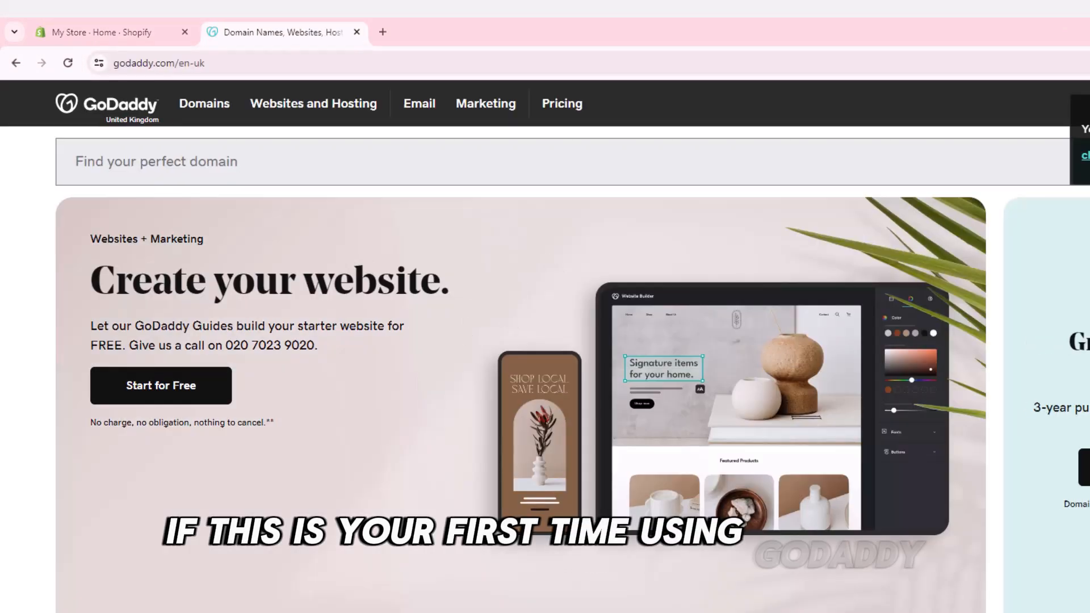
scroll(718, 518, "down", 1)
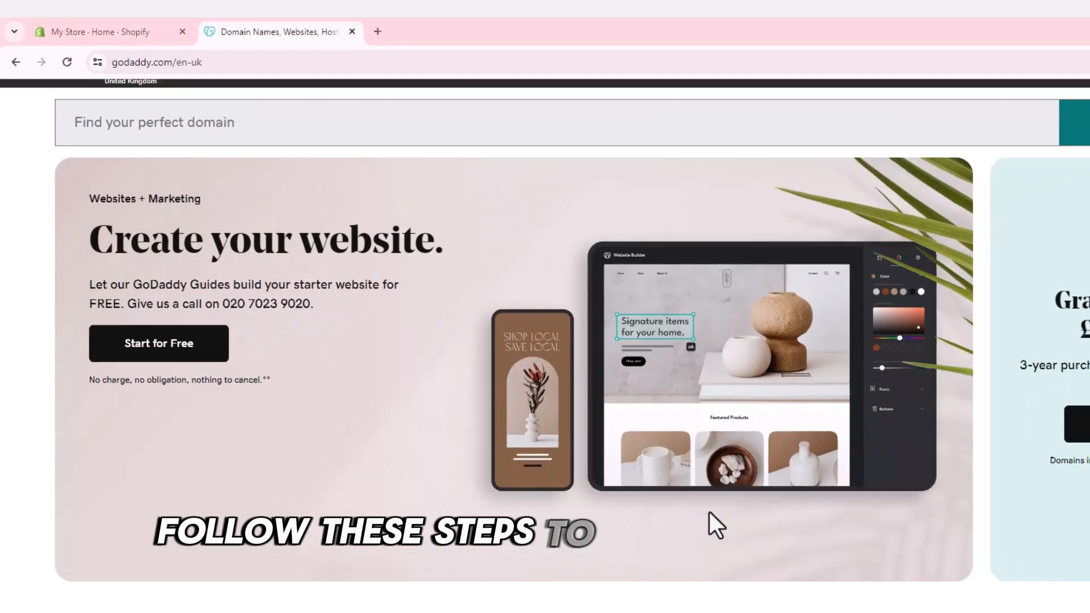
scroll(711, 513, "up", 1)
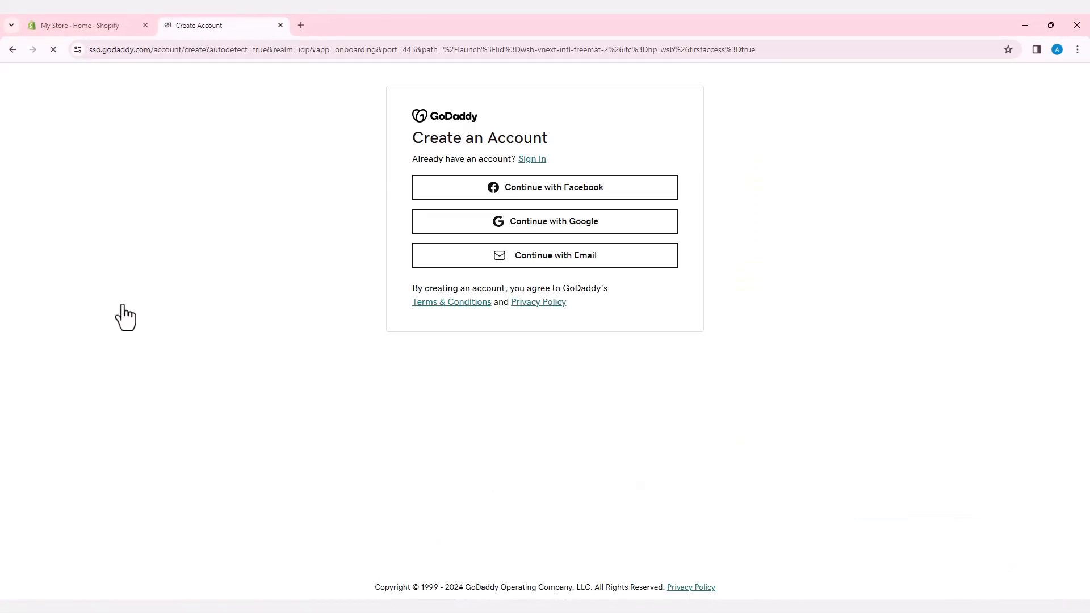
Create a GoDaddy account by continuing with the existing Google account
left_click(558, 219)
left_click(589, 319)
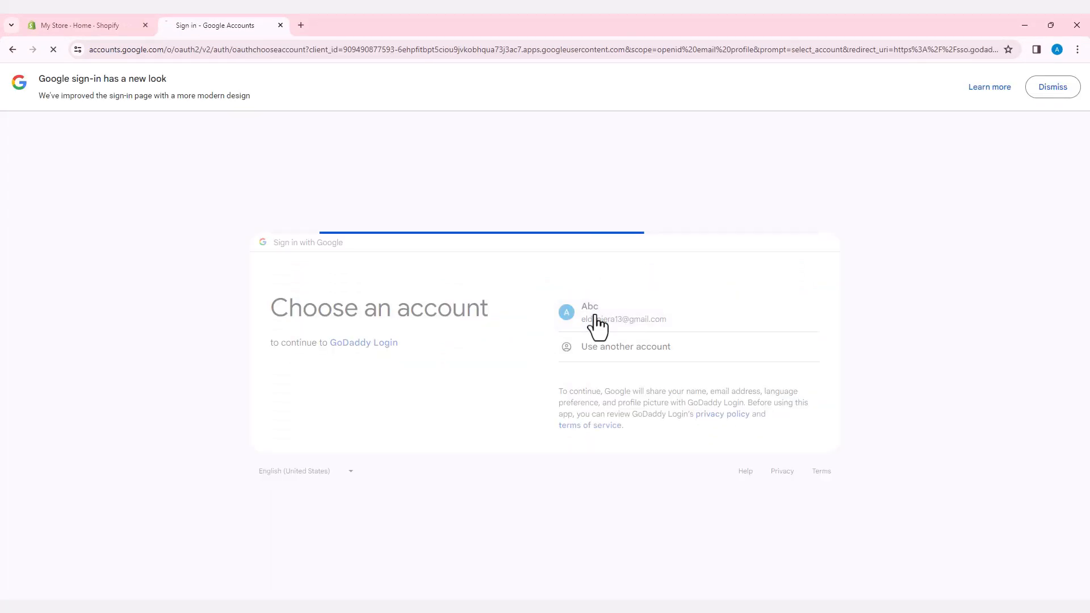
left_click(666, 419)
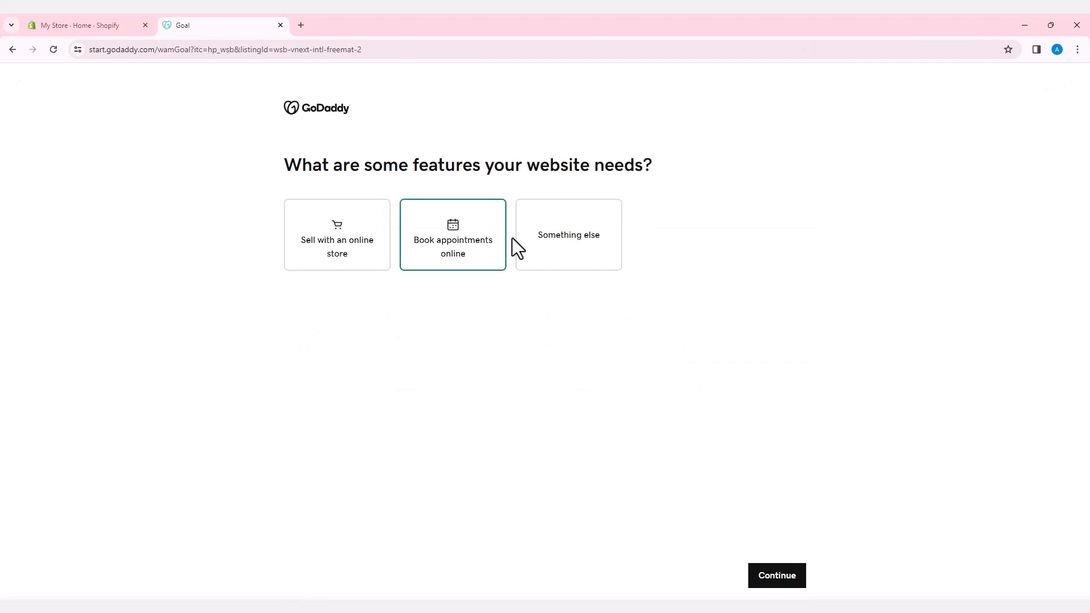
Answer the website setup questions, choosing to sell with an online store and entering "other" as the business category
left_click(335, 250)
left_click(749, 572)
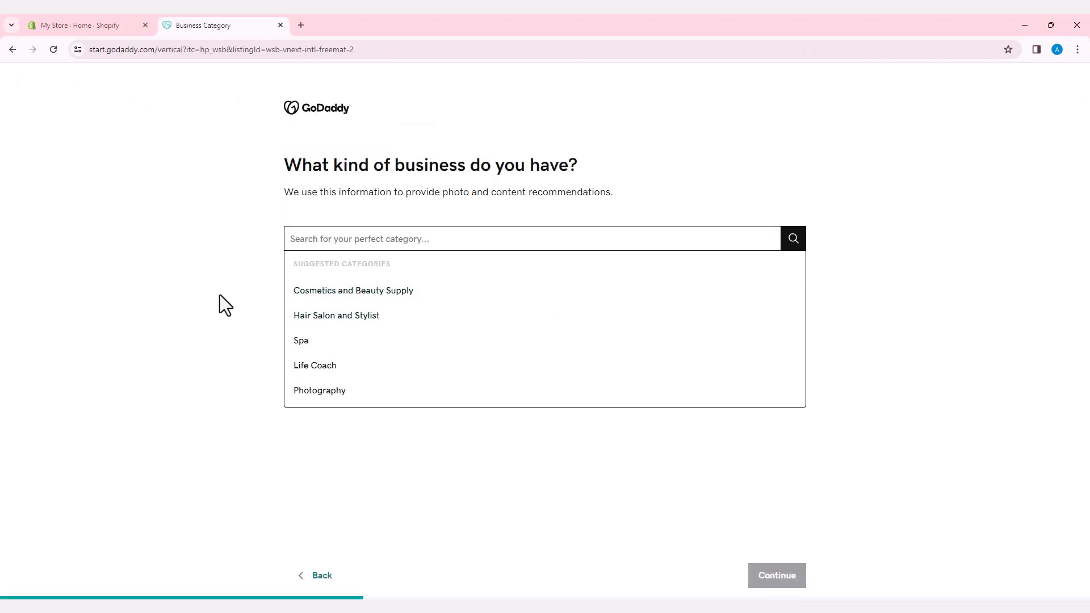
type("store")
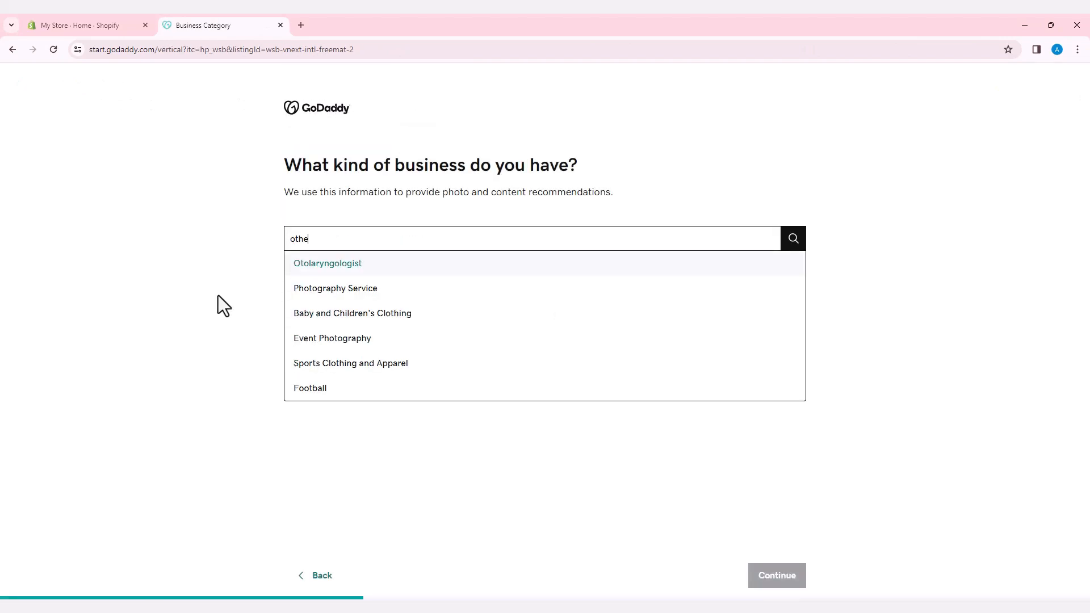
key("Return")
left_click(771, 577)
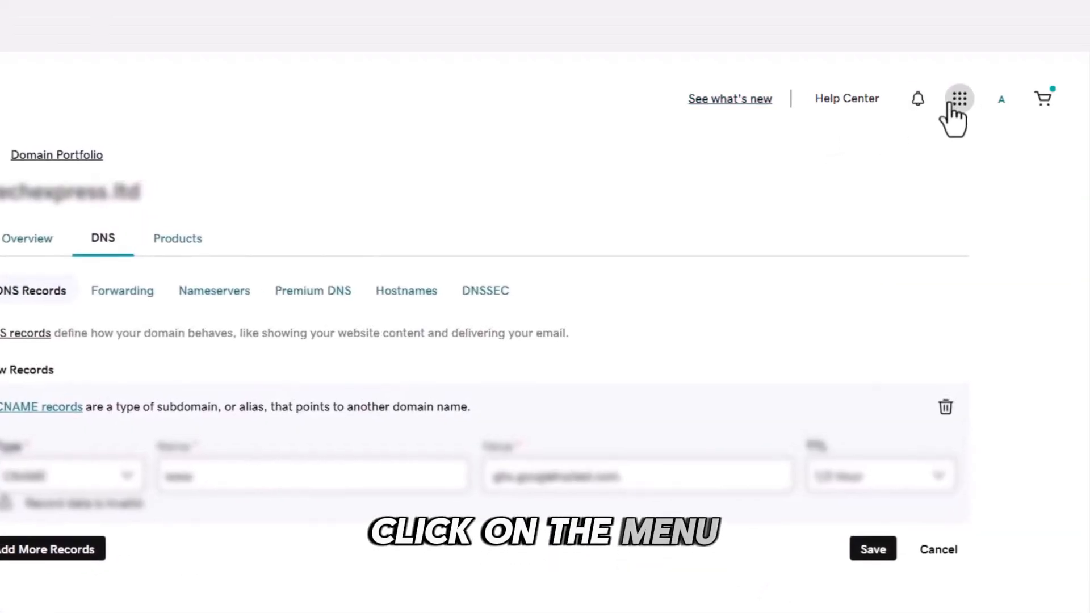
Go to the GoDaddy product management page and open the DNS records of the techexpress.ltd domain
left_click(959, 110)
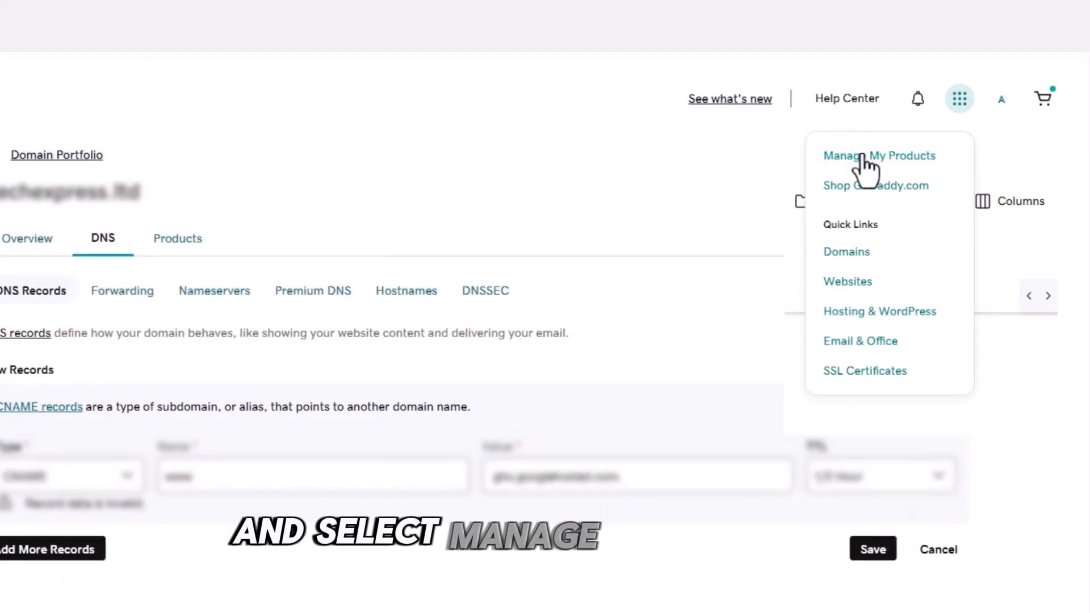
left_click(861, 157)
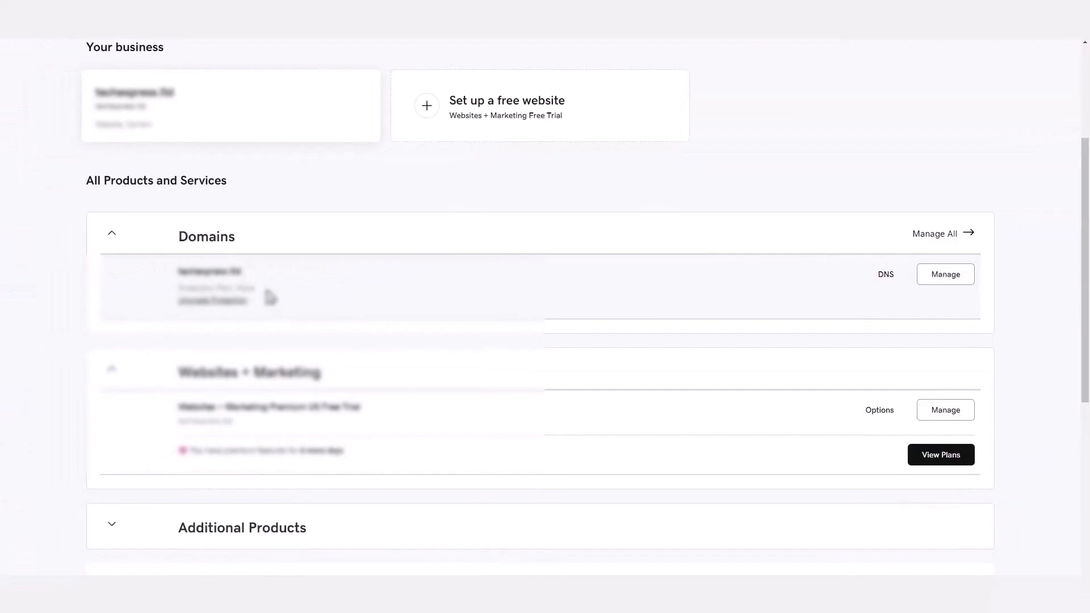
left_click_drag(270, 297, 231, 292)
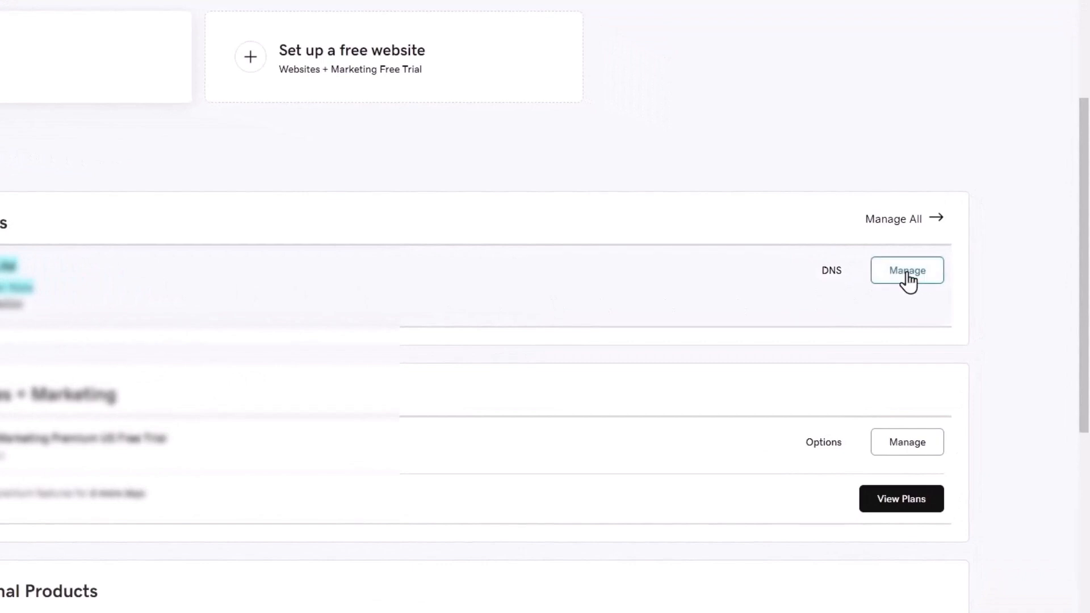
left_click(907, 273)
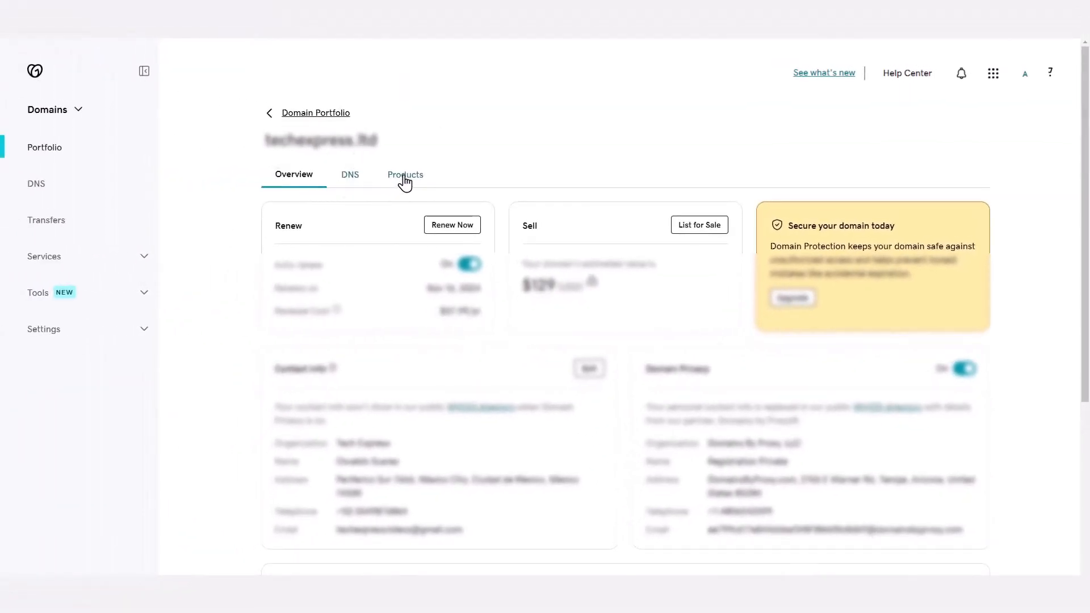
left_click(359, 180)
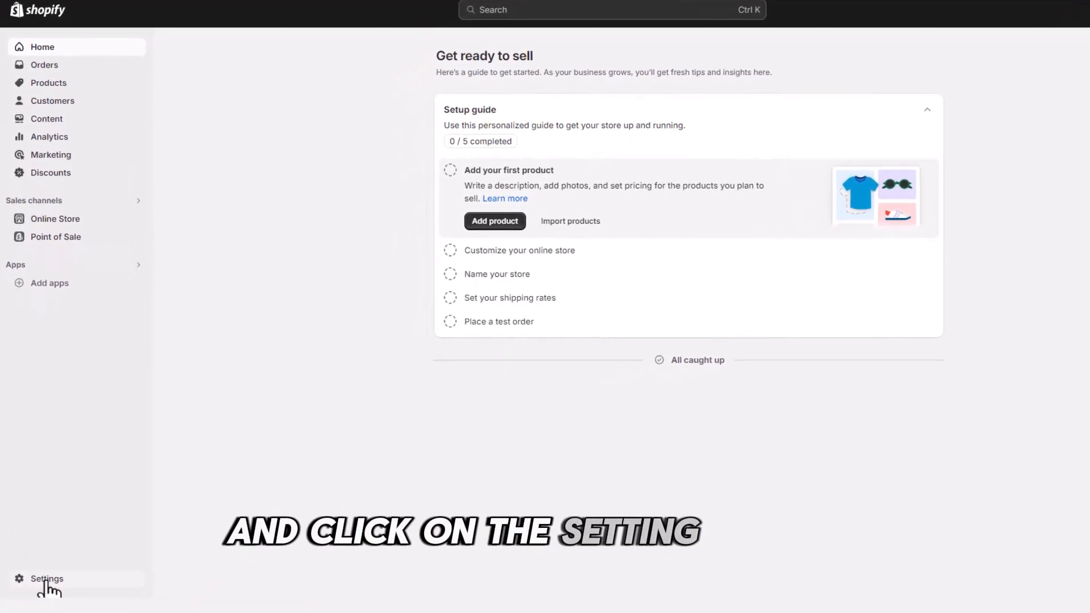
Switch to the Shopify admin and start connecting an existing domain in the store's domain settings
left_click(44, 580)
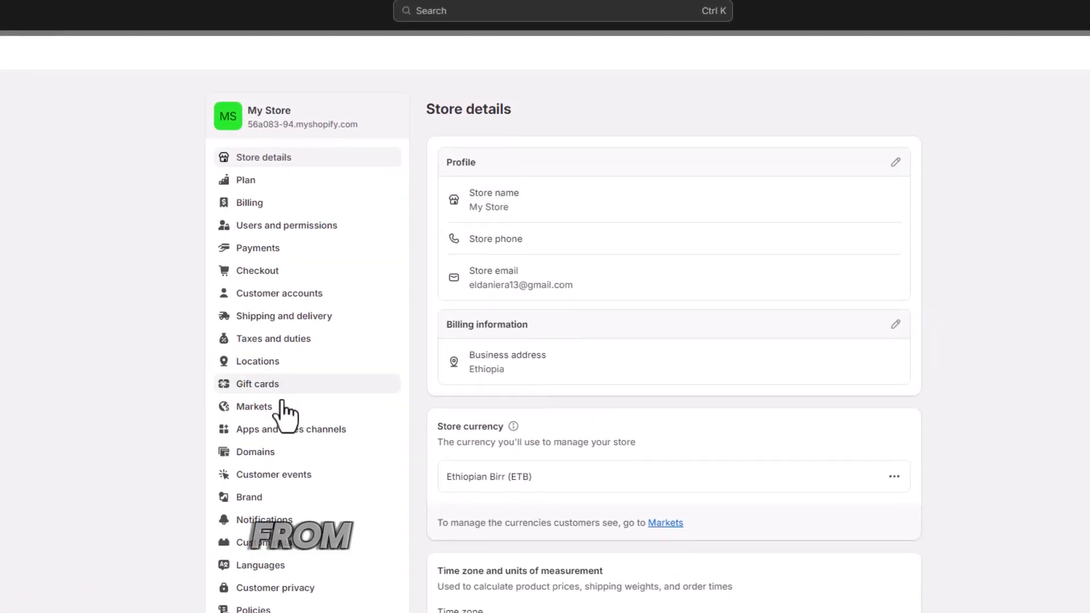
left_click(255, 457)
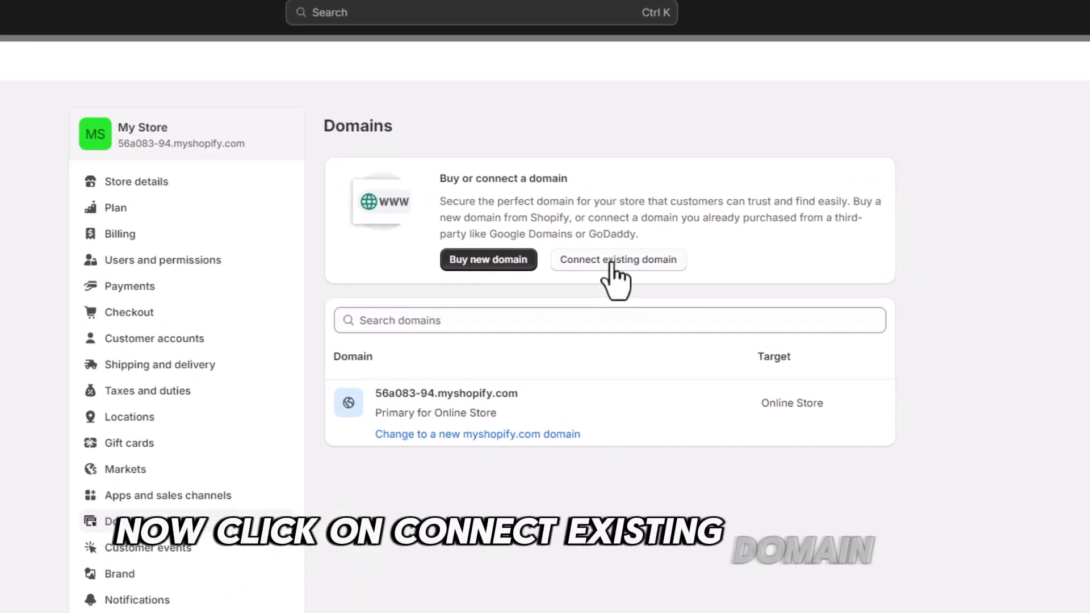
left_click(612, 267)
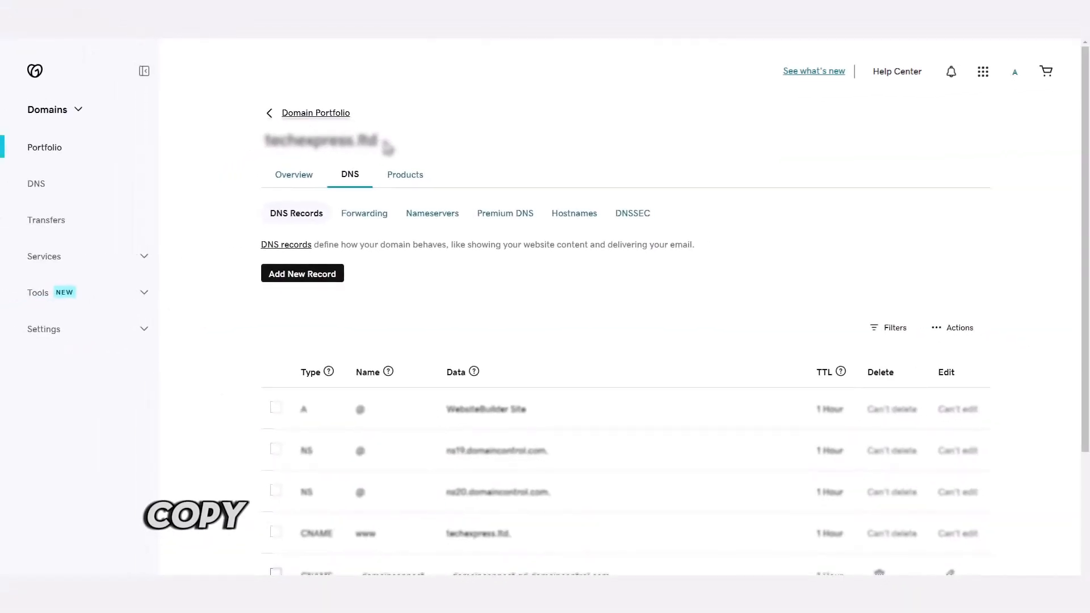
Copy the domain name techexpress.ltd from GoDaddy and submit it in Shopify as the existing domain to connect
left_click_drag(388, 146, 266, 134)
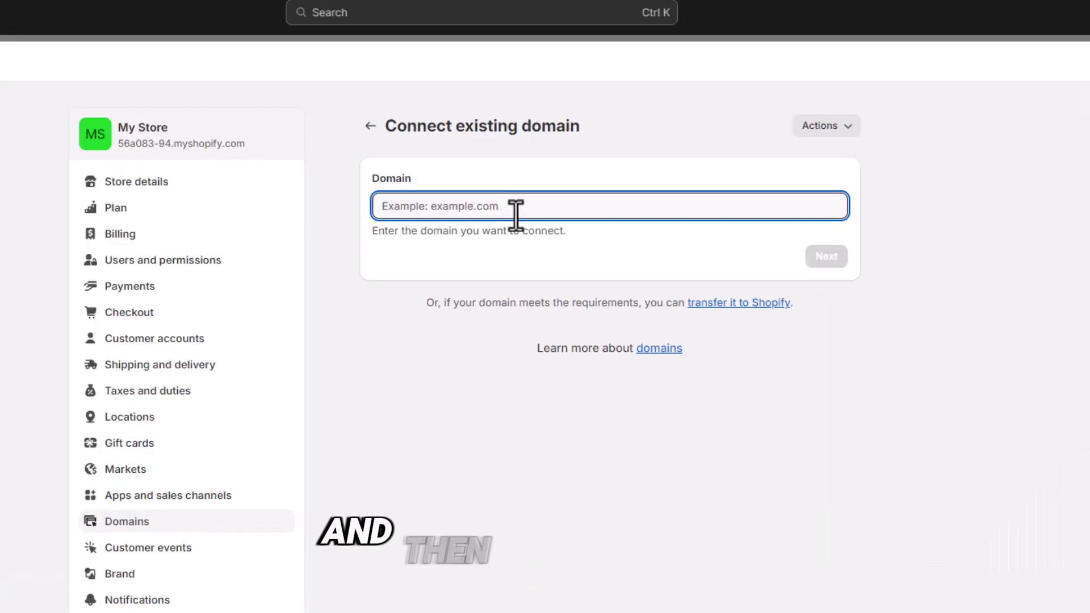
type("techexpress.ltd")
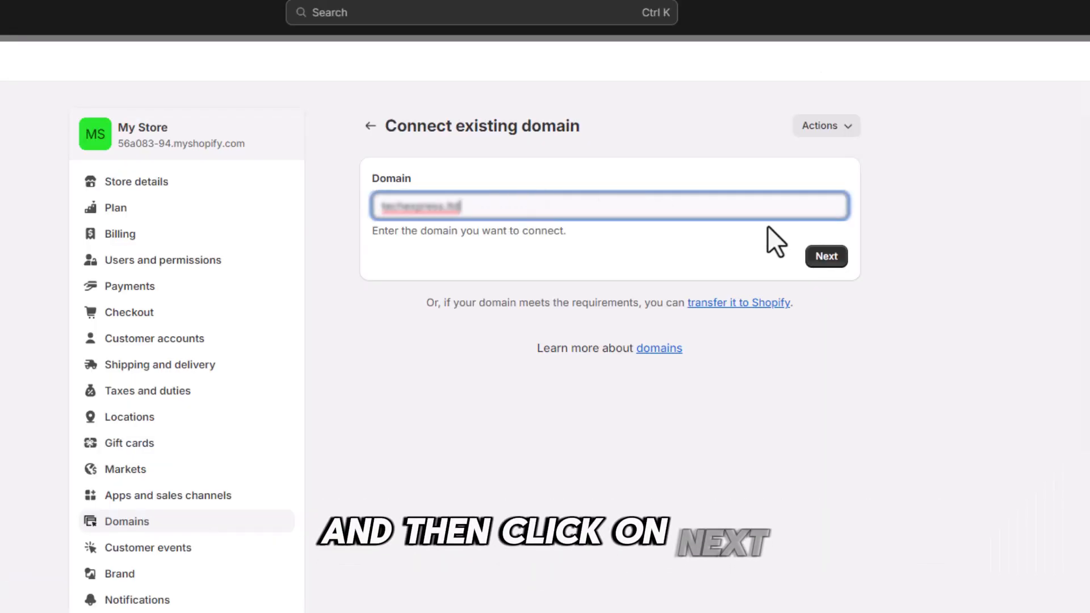
left_click(826, 259)
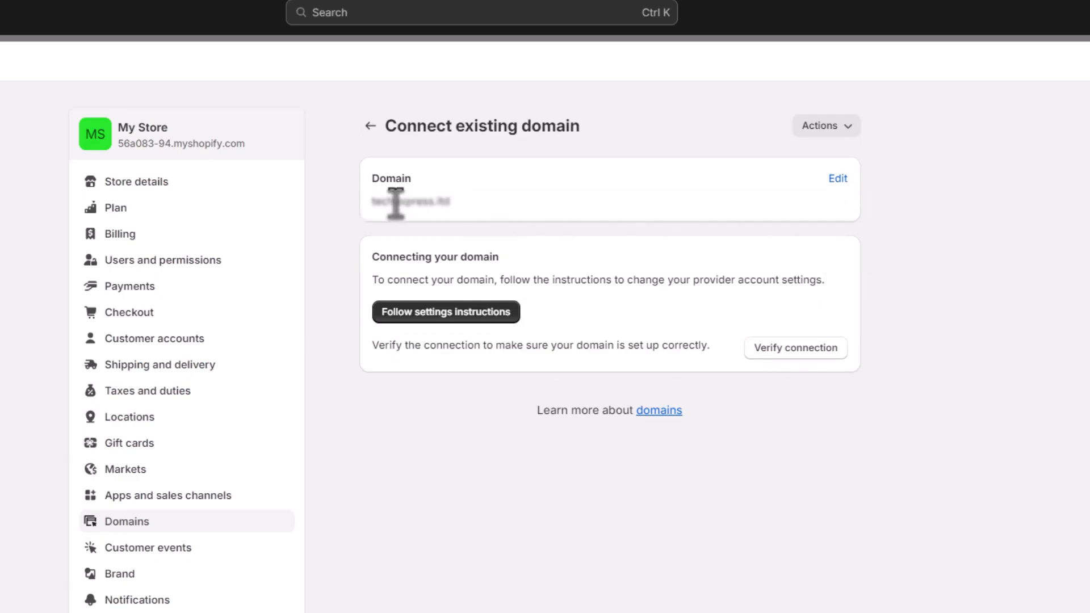
Run the connection verification for the domain and review the A record and CNAME values that Shopify requires
left_click_drag(370, 201, 482, 211)
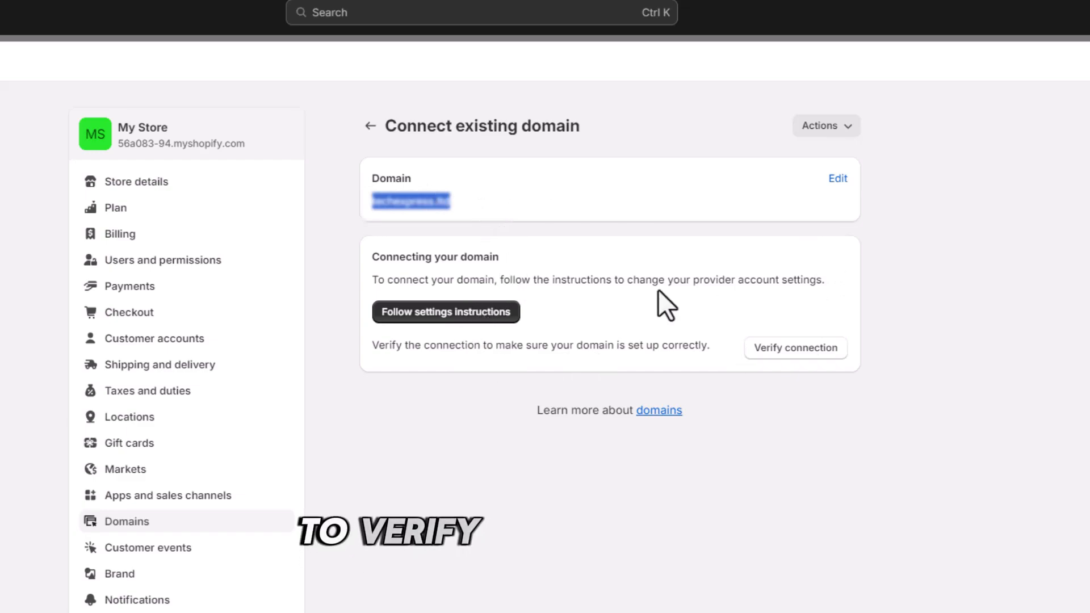
left_click(779, 348)
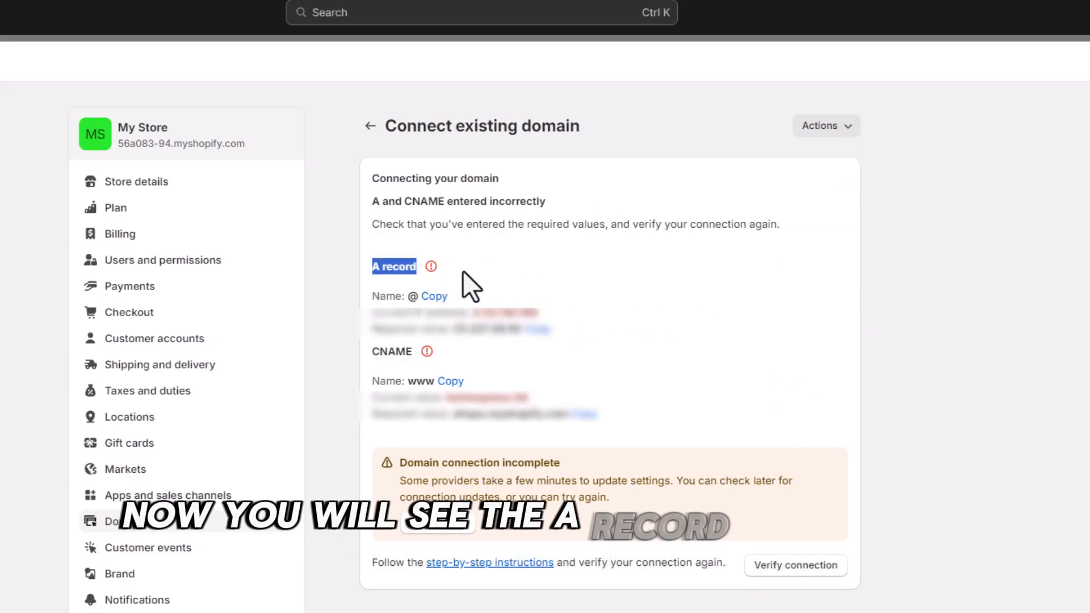
left_click_drag(372, 352, 441, 358)
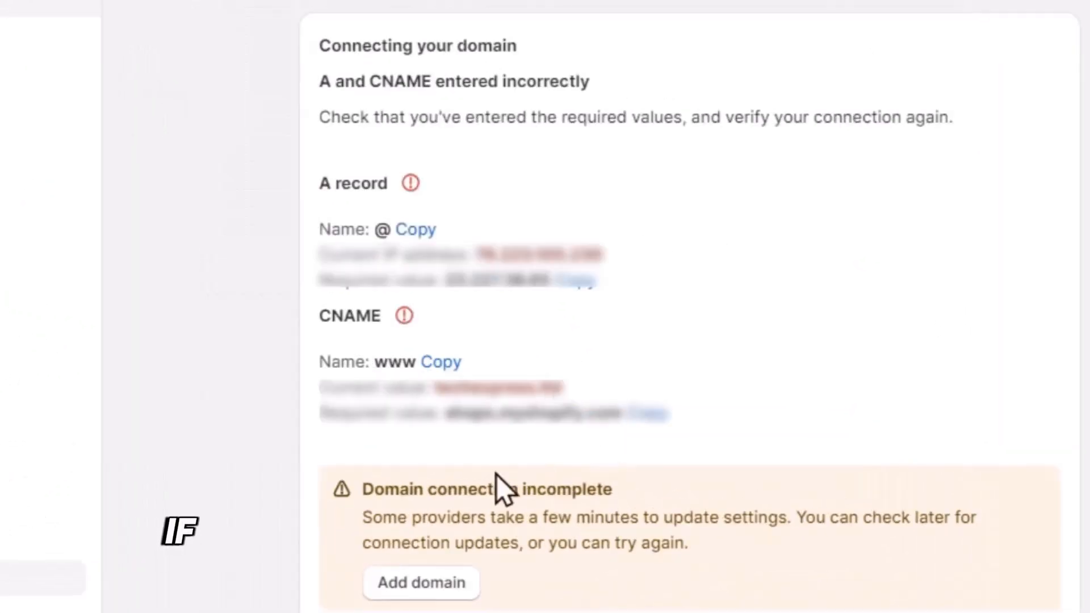
left_click_drag(375, 489, 650, 499)
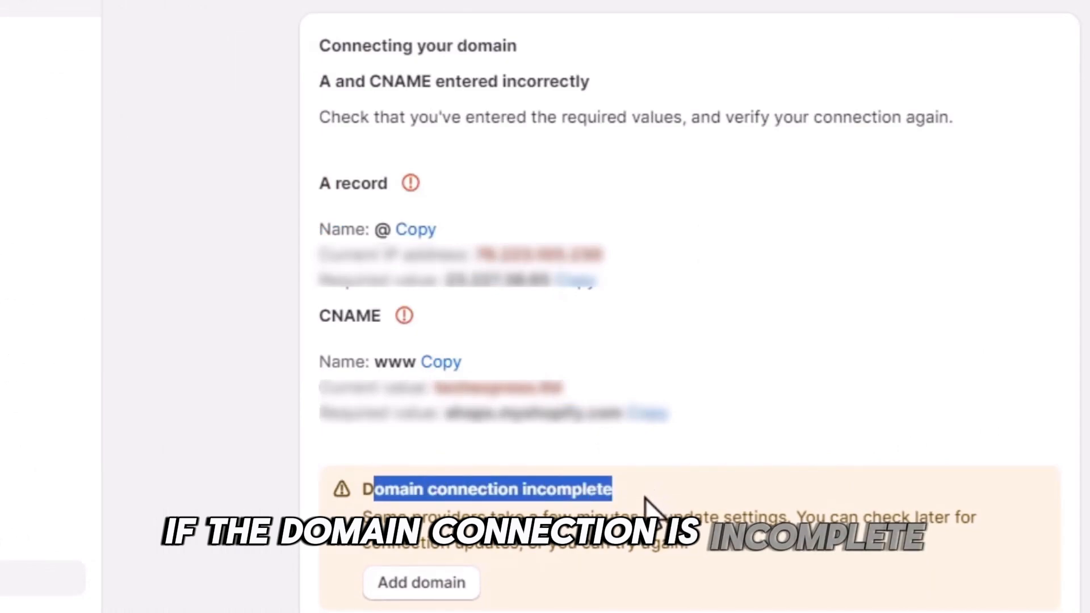
left_click_drag(320, 183, 389, 181)
left_click_drag(474, 254, 597, 250)
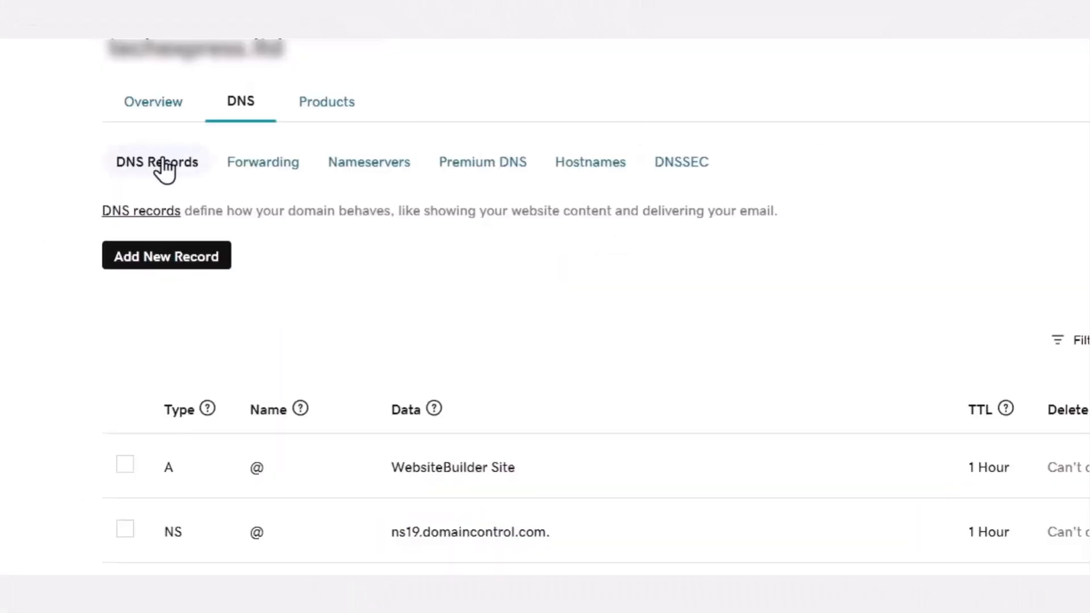
In GoDaddy's DNS records, add an A record named @ with Shopify's required IP address 23.227.38.65
left_click(151, 260)
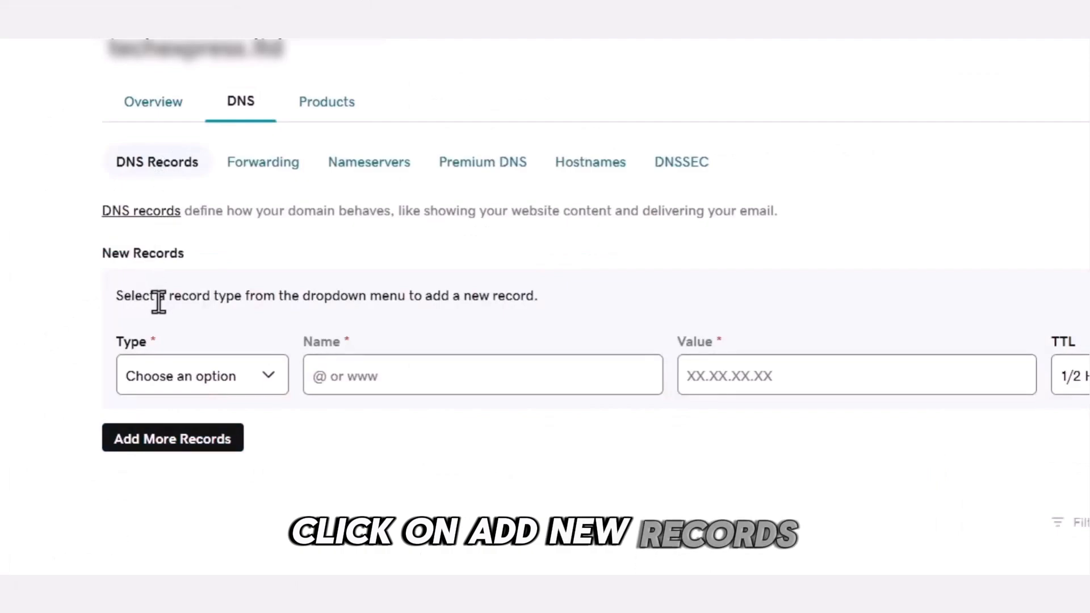
left_click(176, 386)
left_click(193, 426)
left_click(448, 377)
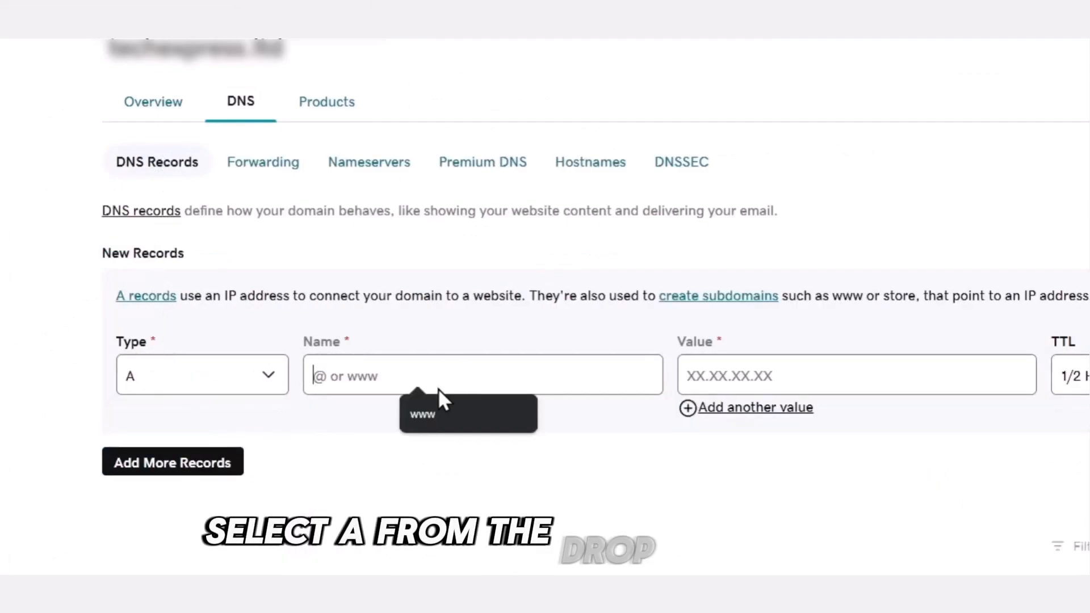
type("@")
left_click(738, 376)
key("ctrl+v")
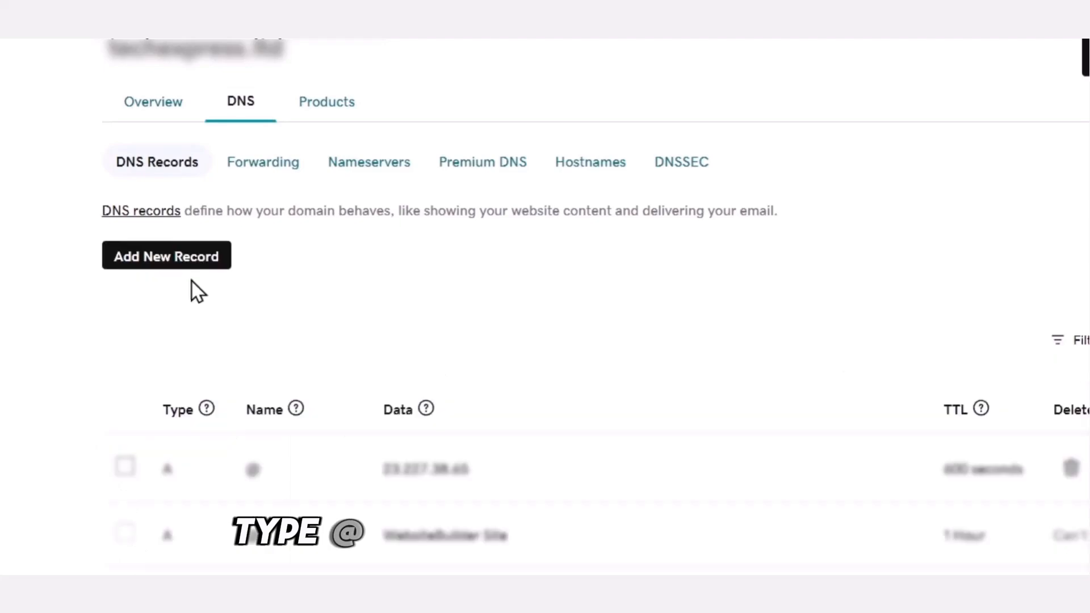
Try to add a CNAME record named www with the value shops.myshopify.com to the domain's DNS records
left_click(176, 259)
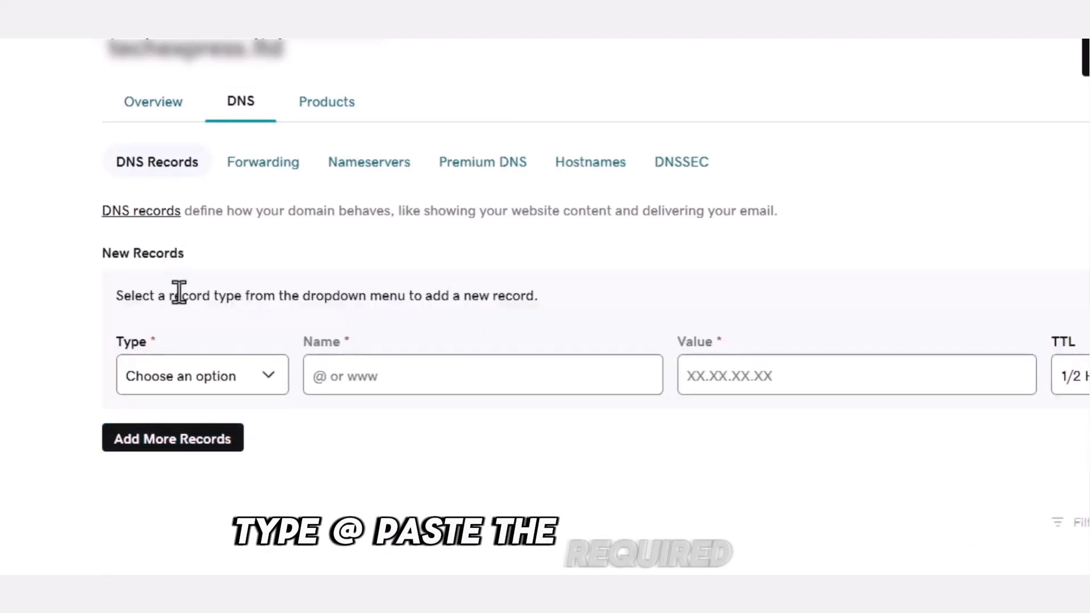
left_click(189, 381)
left_click(203, 472)
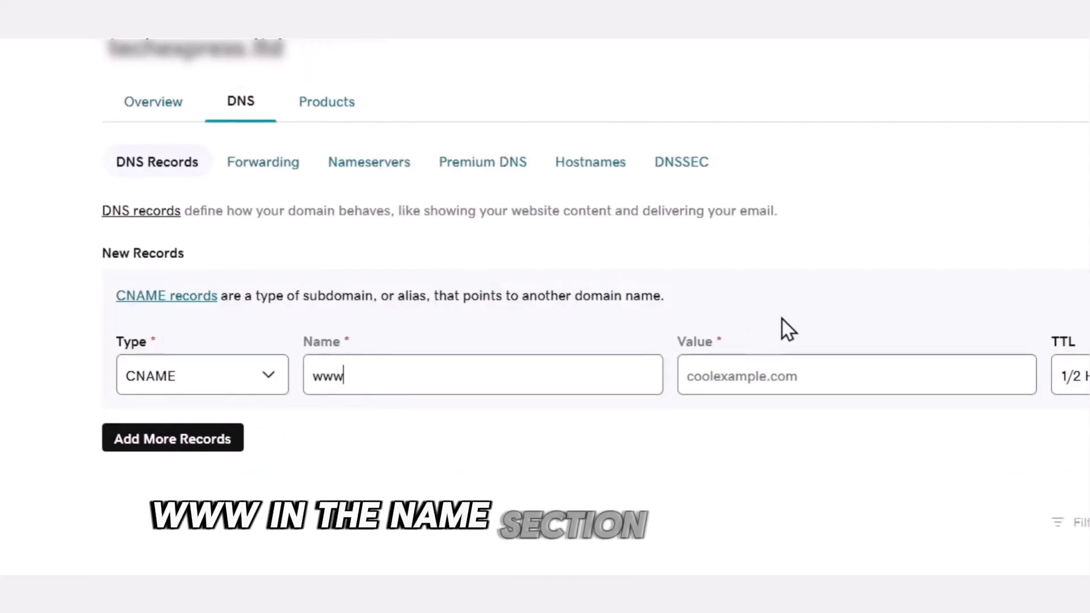
left_click(815, 382)
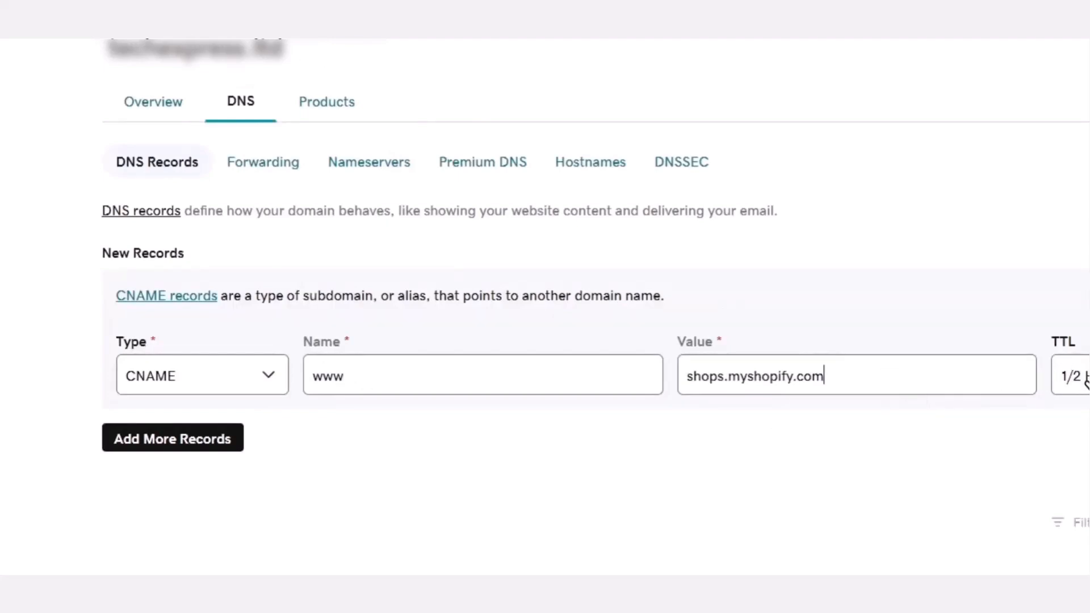
key("Return")
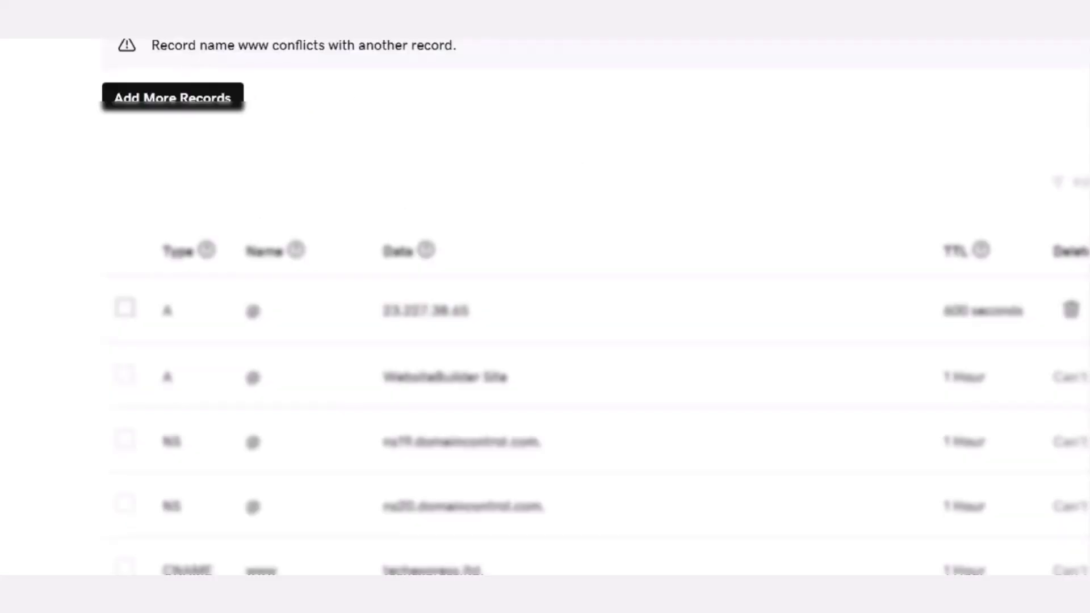
scroll(677, 554, "down", 3)
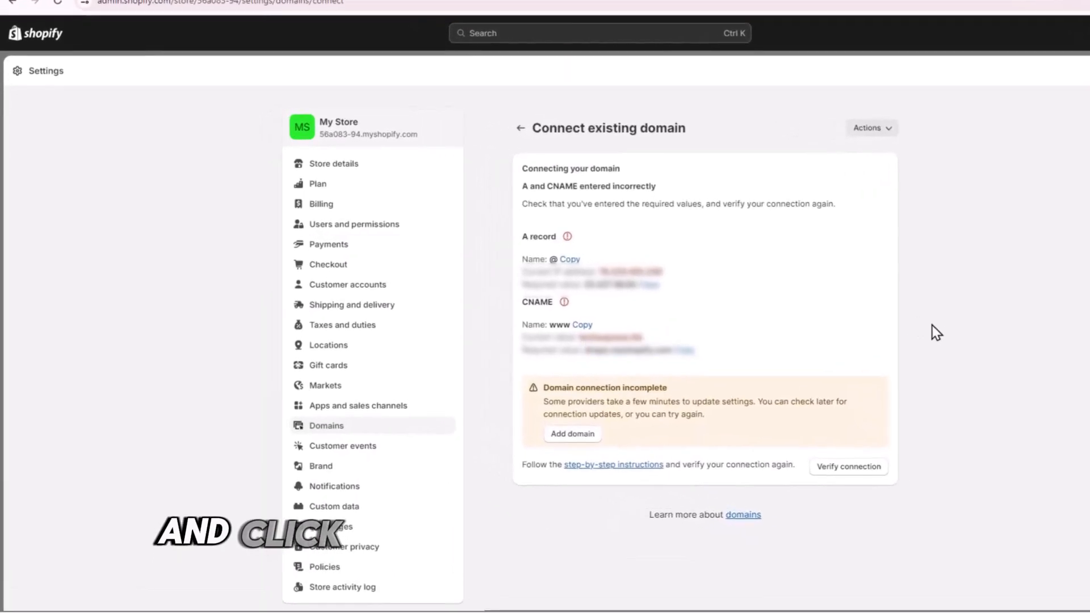
Switch back to Shopify and verify the domain connection again
left_click(849, 467)
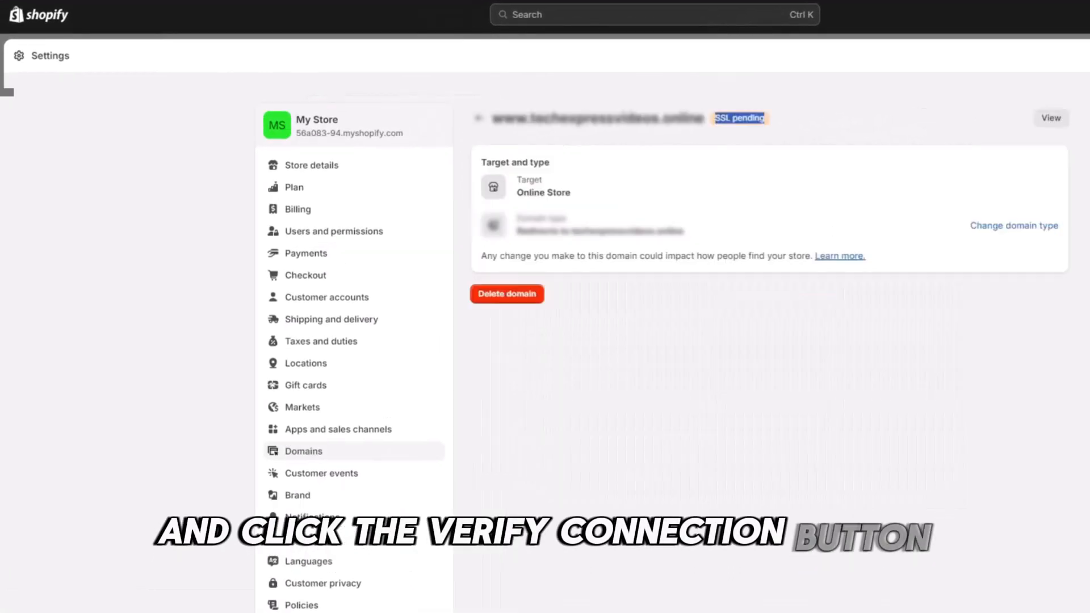